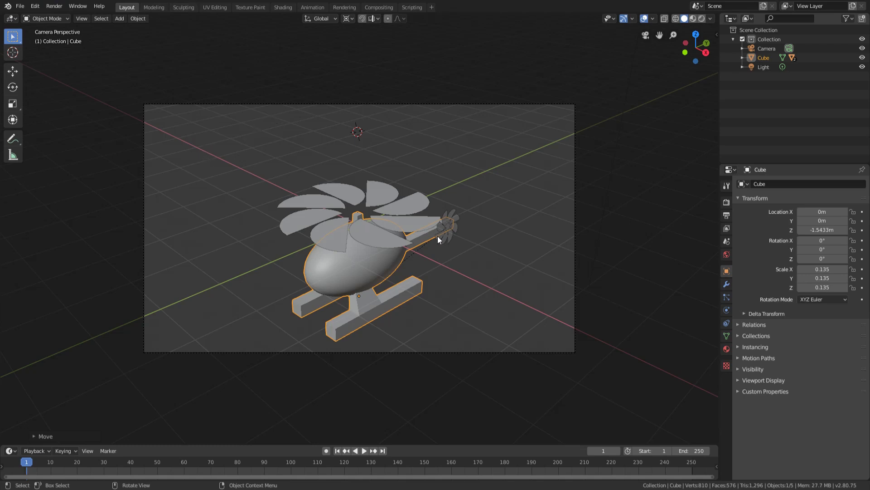
Step: Orbit around the helicopter, then return to the camera view
middle_click_drag(437, 236, 450, 223)
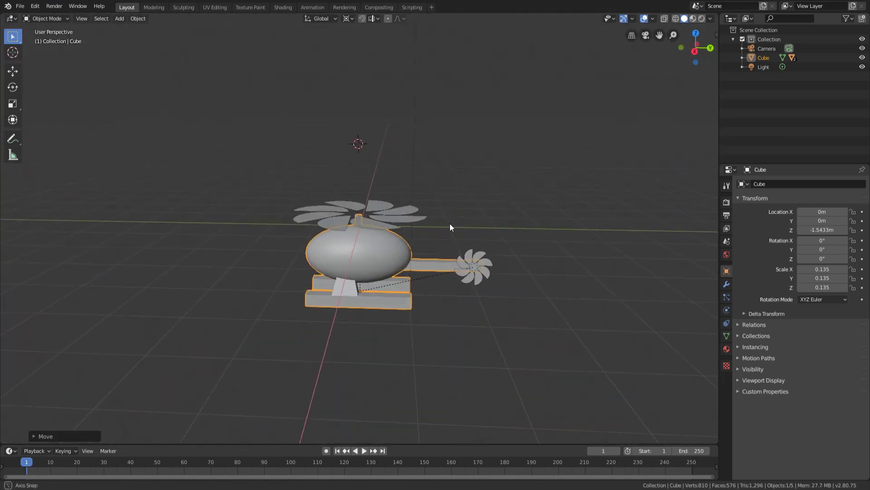
middle_click_drag(437, 192, 372, 268)
key("KP_0")
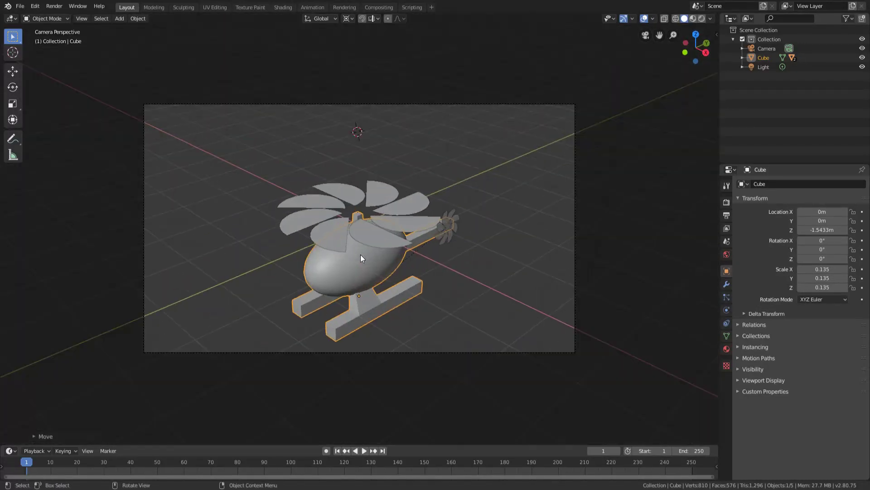
scroll(309, 231, "up", 8)
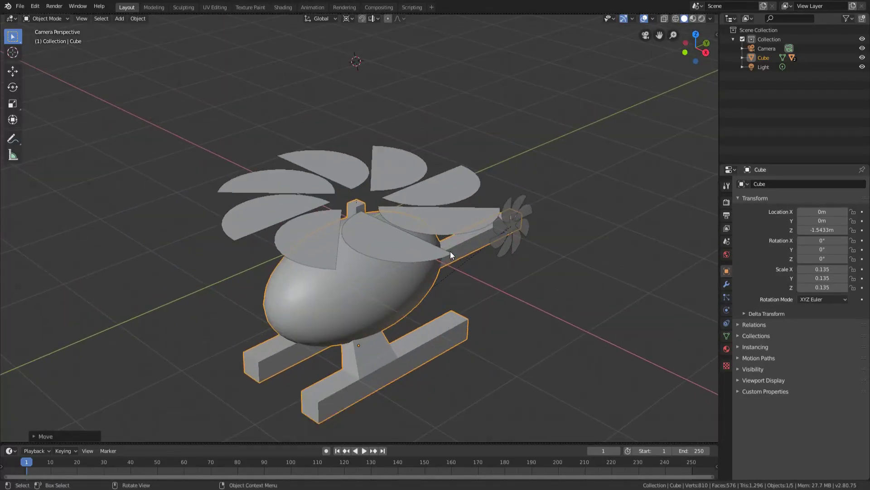
key("c")
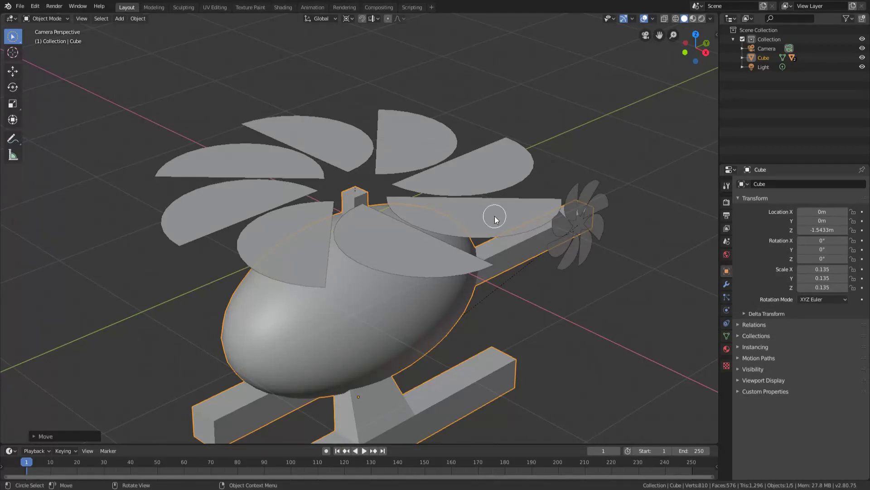
key("Escape")
scroll(537, 259, "down", 5)
scroll(519, 251, "up", 2)
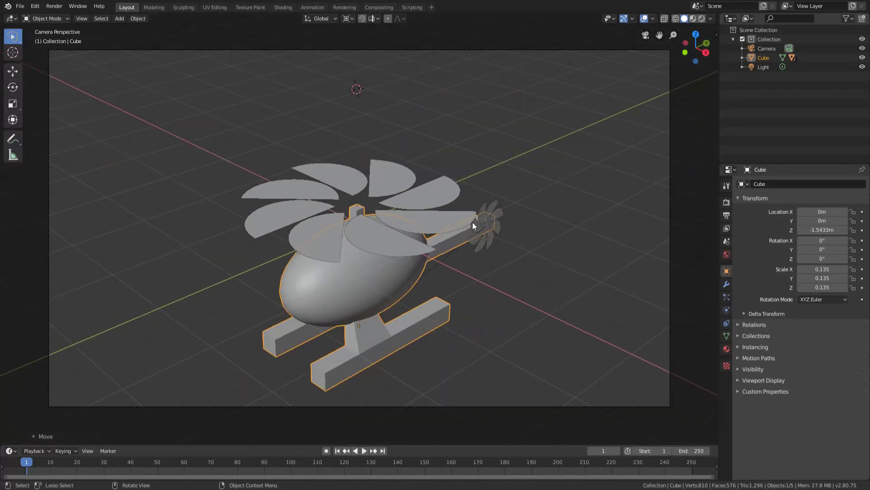
Step: Select only the main rotor blades, Circle.001, deselecting the tail rotor
left_click(469, 222)
left_click(488, 213, "shift")
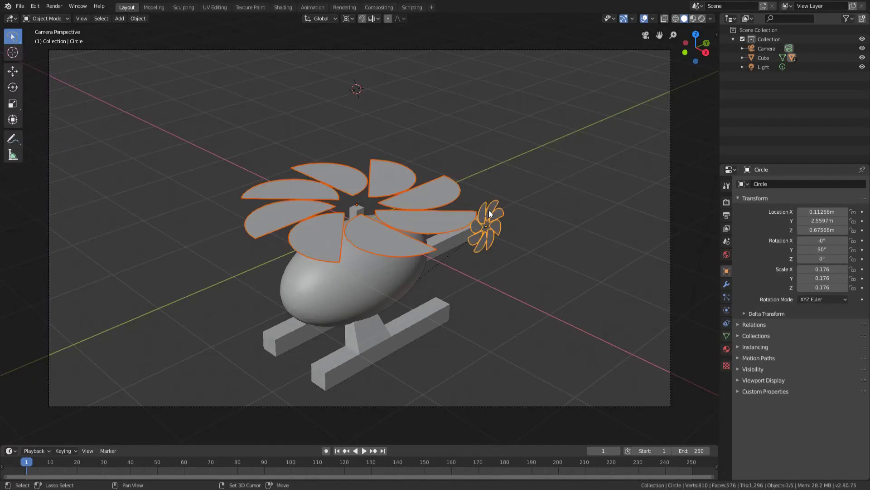
left_click(519, 237)
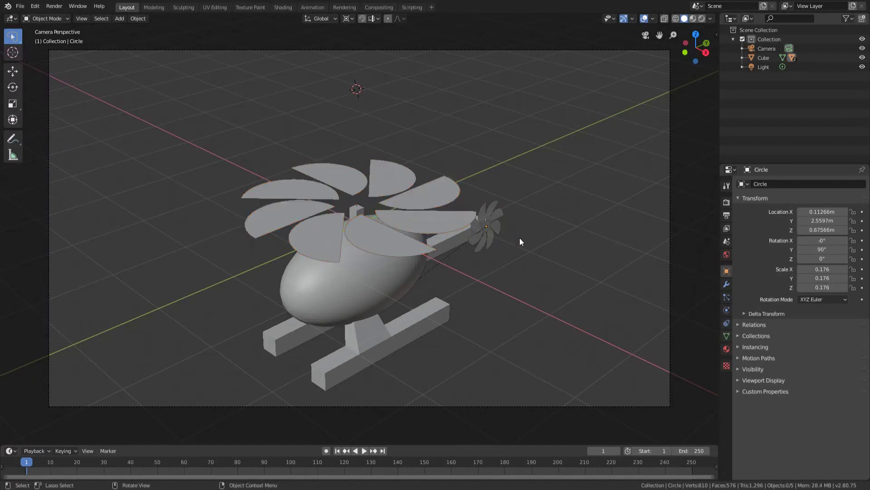
left_click(436, 213)
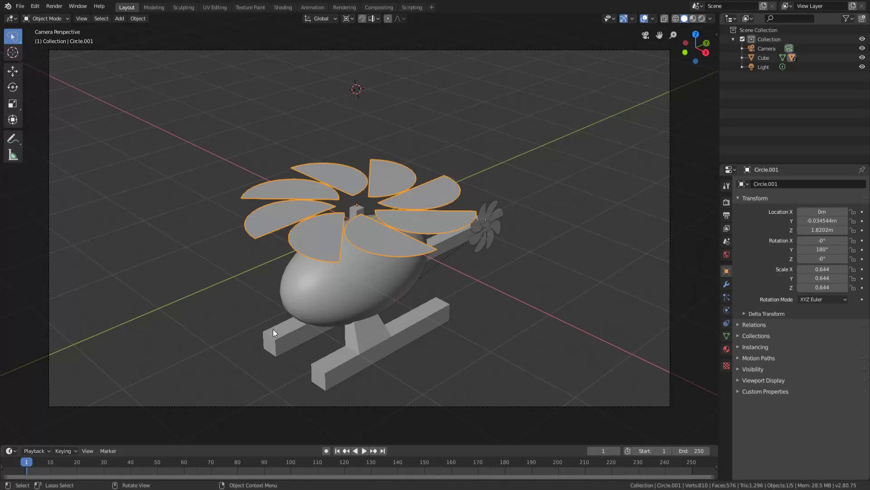
Step: Insert a rotation keyframe on the rotor blades at frame 1
key("i")
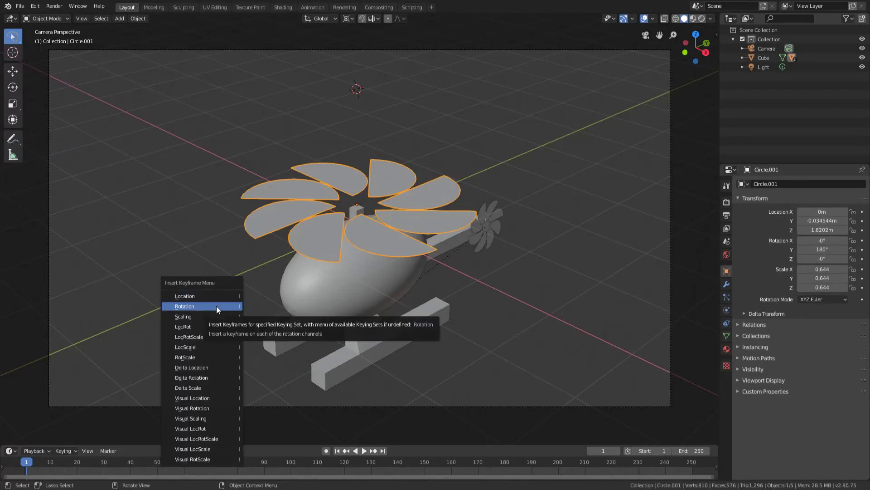
key("i")
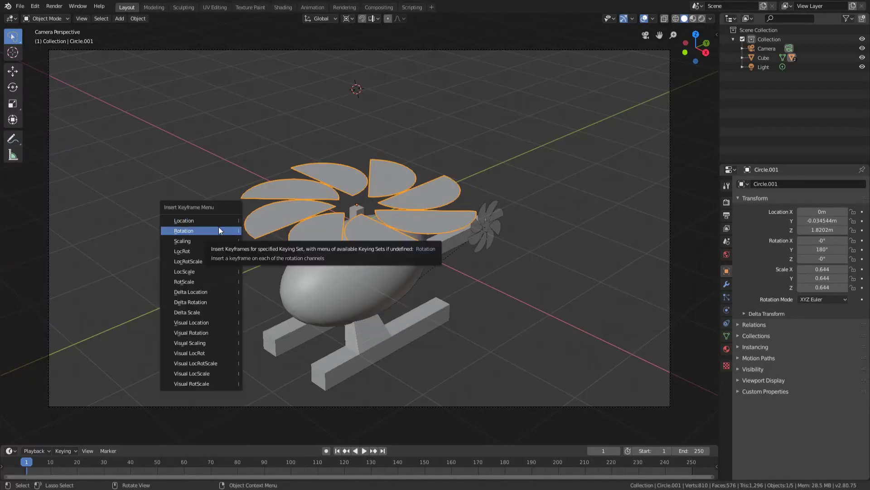
left_click(176, 229)
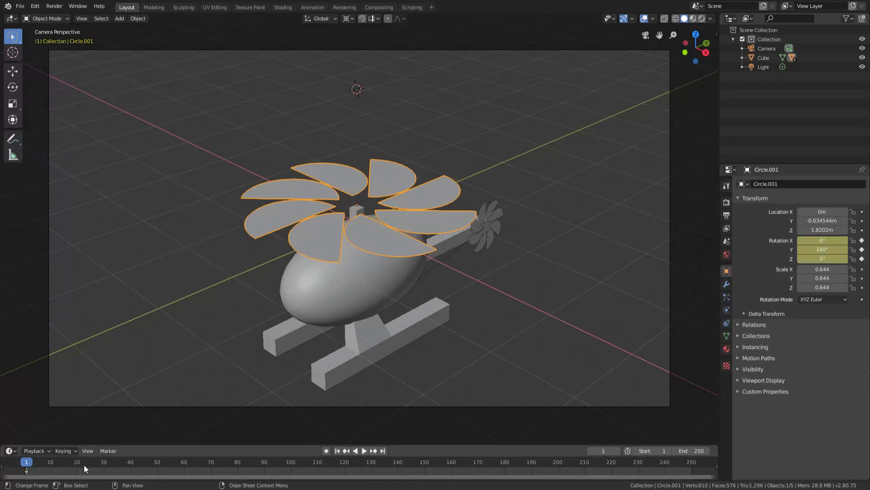
Step: At frame 24, set Rotation Y to 180d+720d (900°)
left_click_drag(83, 464, 89, 465)
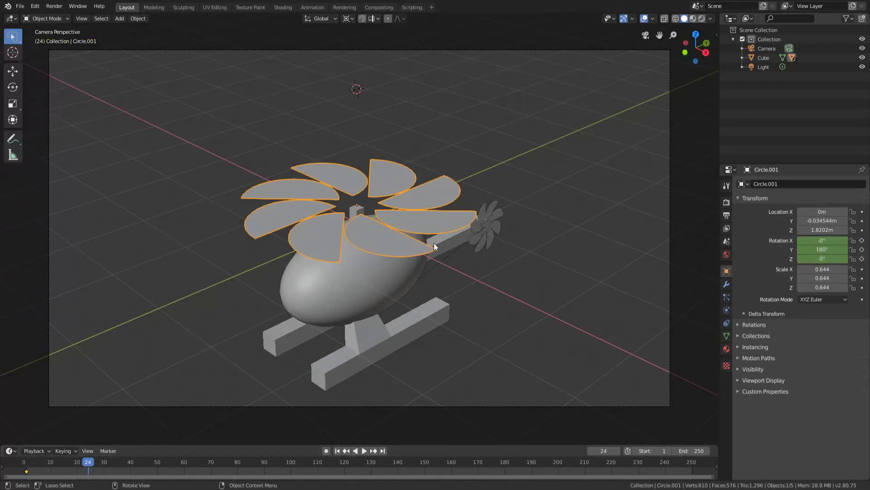
left_click(818, 250)
type("180d")
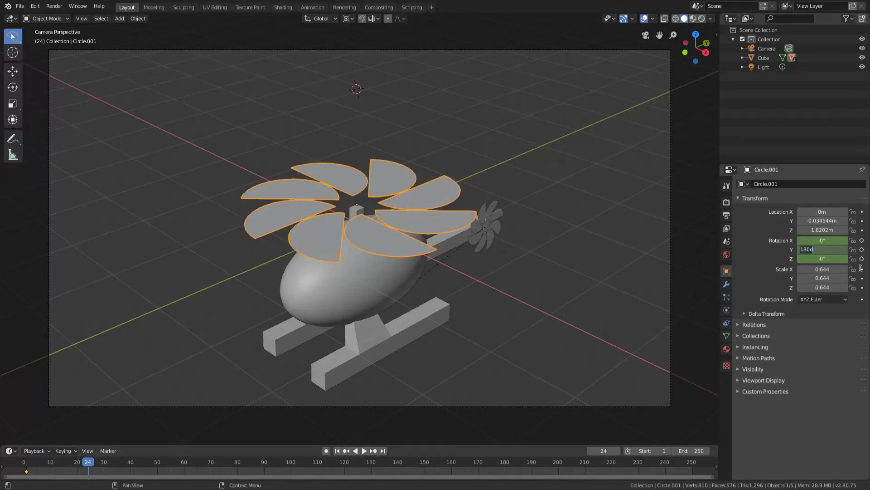
type("+720d")
key("Return")
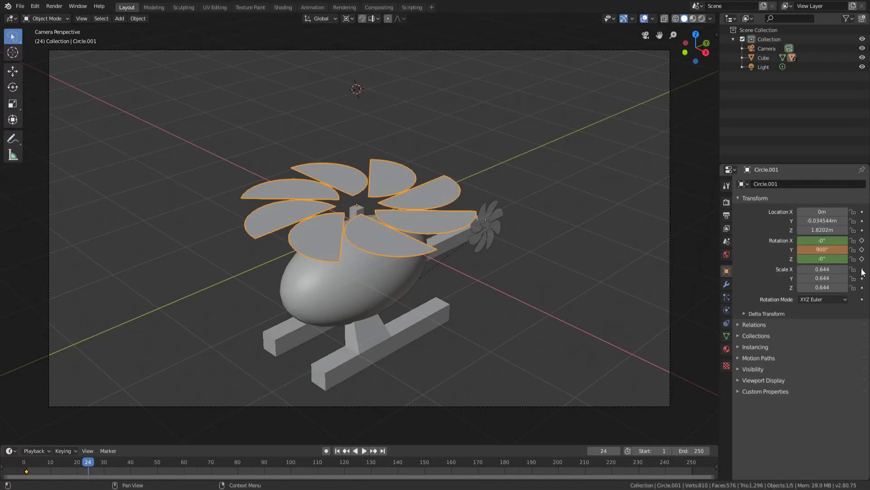
Step: Keyframe the rotation at frame 24 and scrub from frame 1 to 24 to preview
key("i")
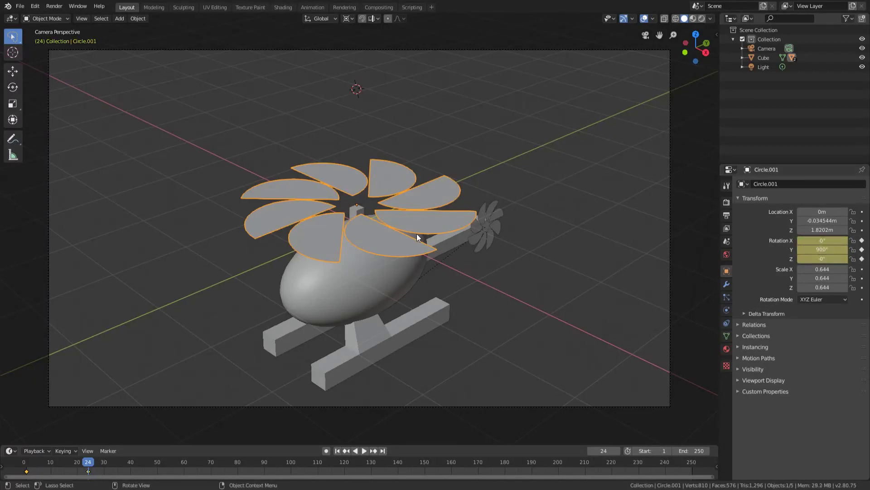
left_click_drag(55, 462, 26, 462)
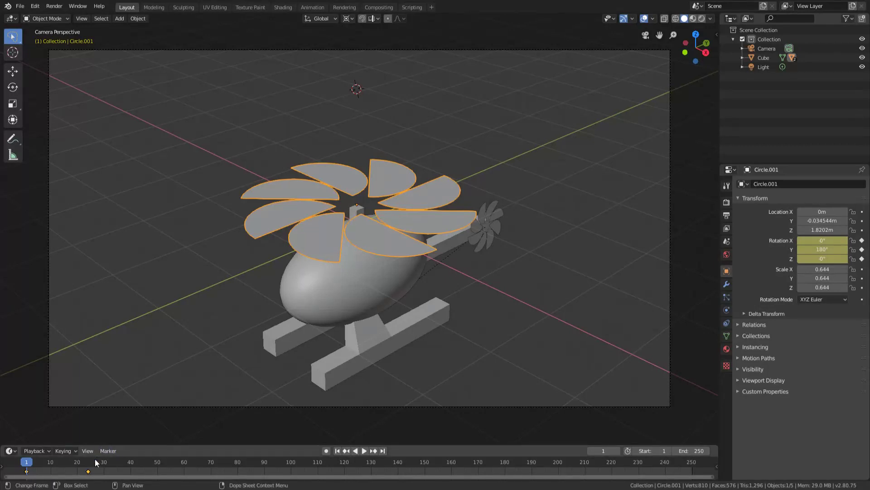
left_click_drag(94, 459, 88, 460)
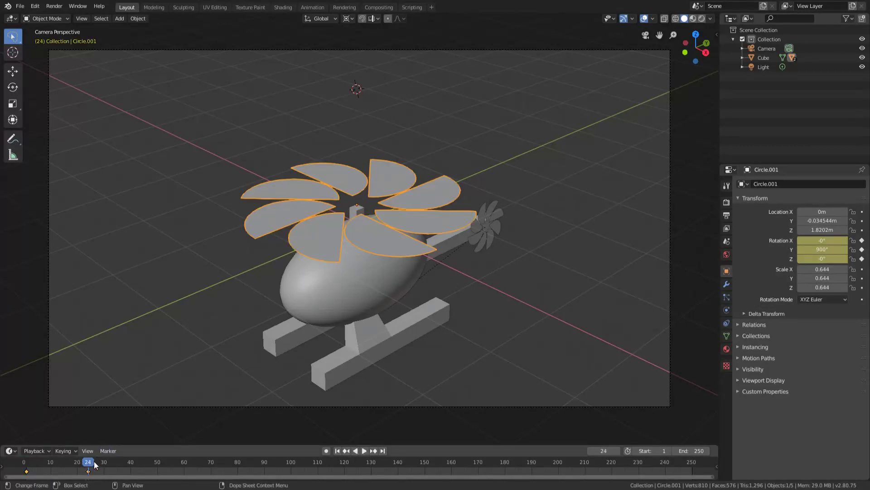
Step: Delete the Y rotation keyframe at frame 24, then play and stop the animation
right_click(822, 247)
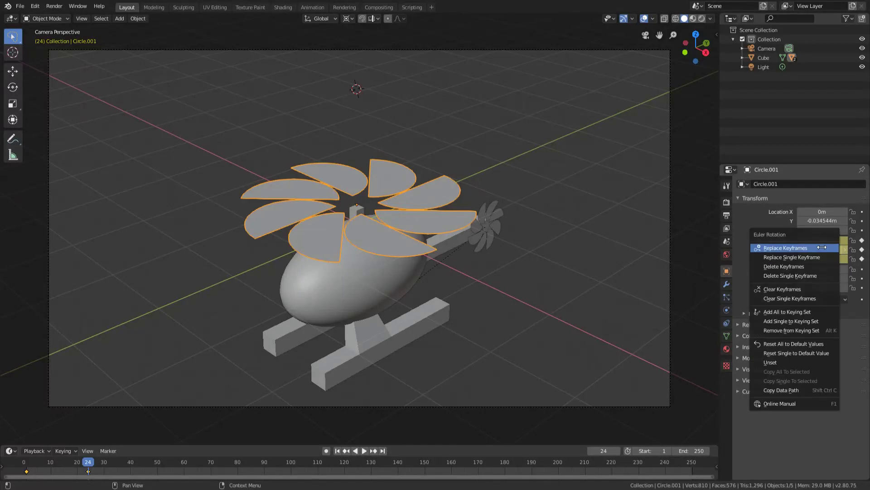
left_click(795, 274)
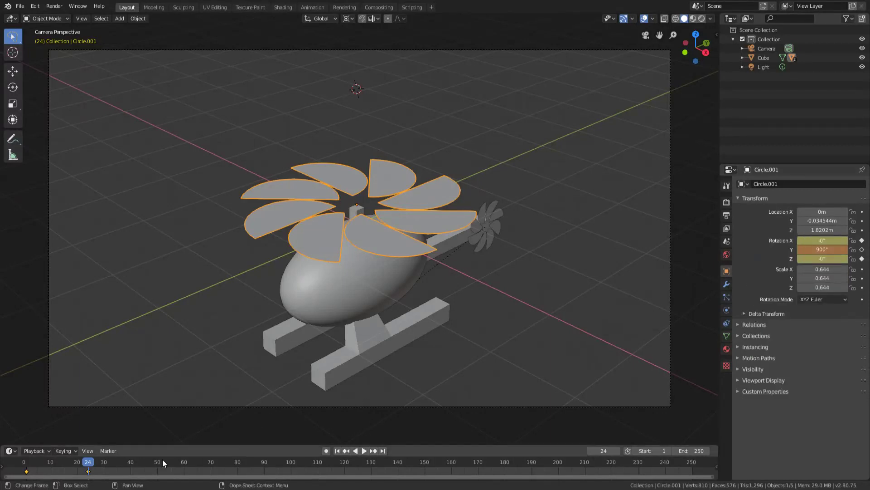
key("space")
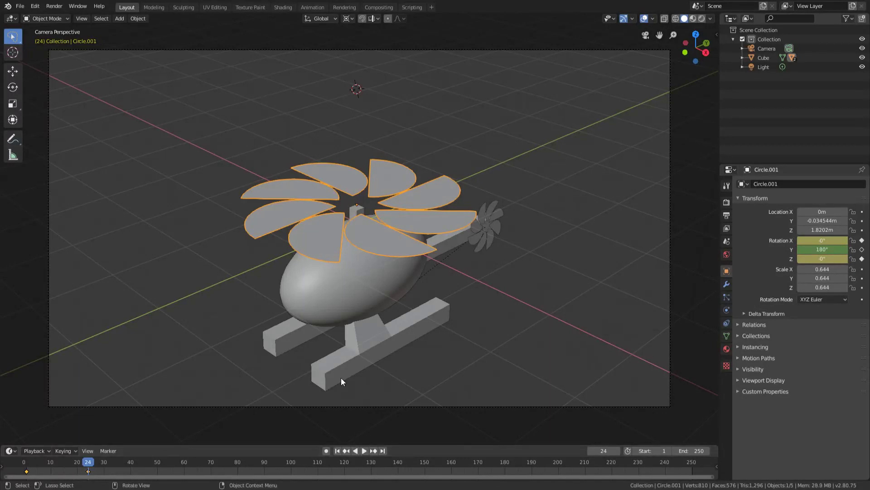
key("Escape")
Step: Set Pivot Point to Individual Origins and enter a Z rotation of 720° at frame 24
left_click(349, 18)
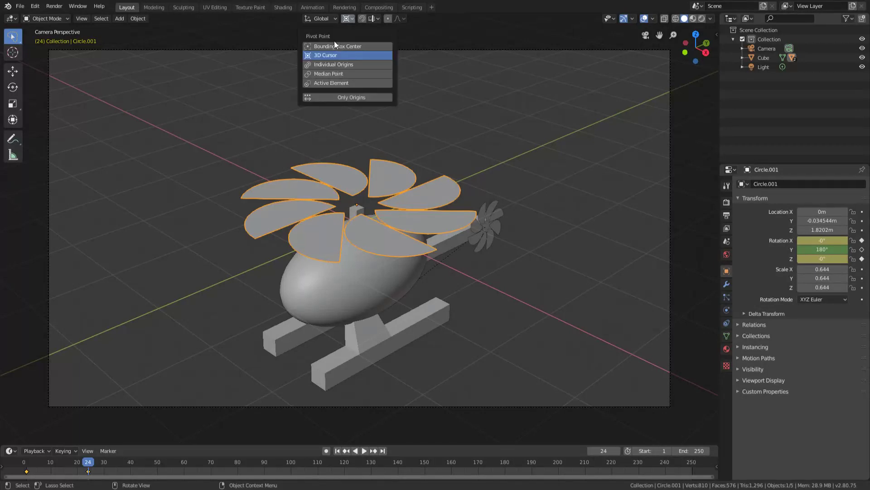
left_click(326, 64)
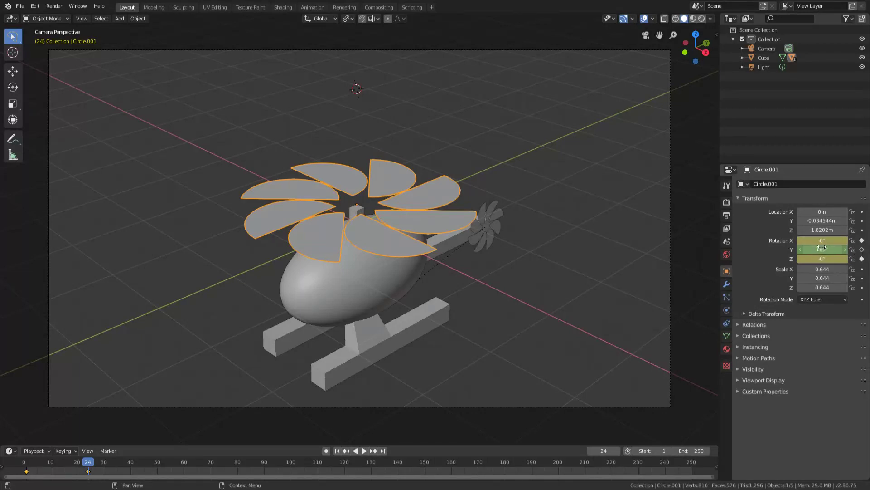
left_click(830, 259)
key("End")
type("+")
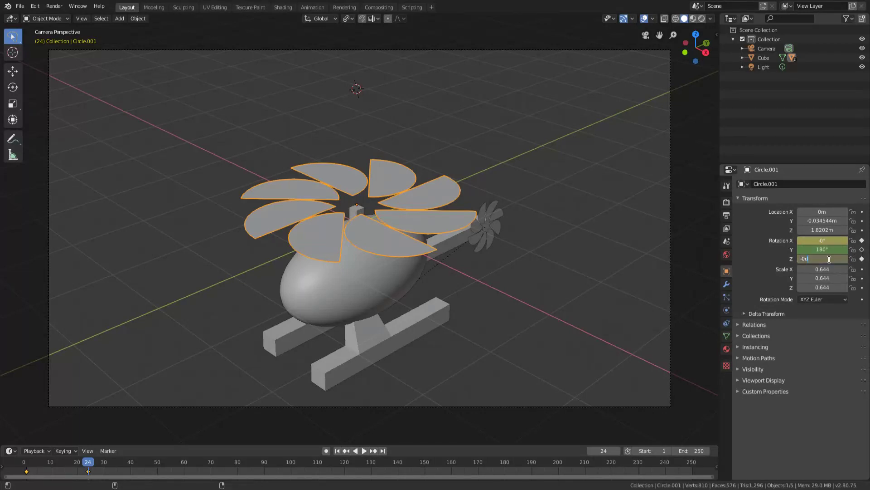
type("720")
key("Return")
Step: Keyframe the 720° Z rotation at frame 24 and play the rotor animation
key("i")
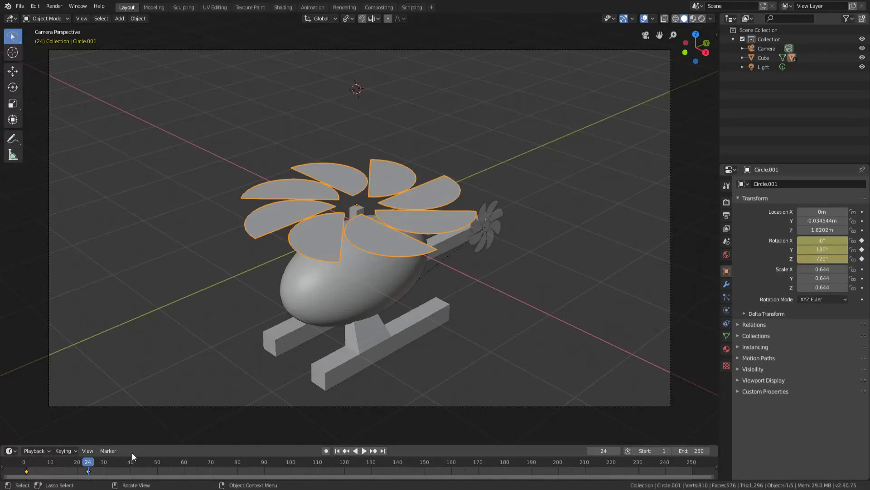
left_click_drag(79, 464, 29, 470)
key("space")
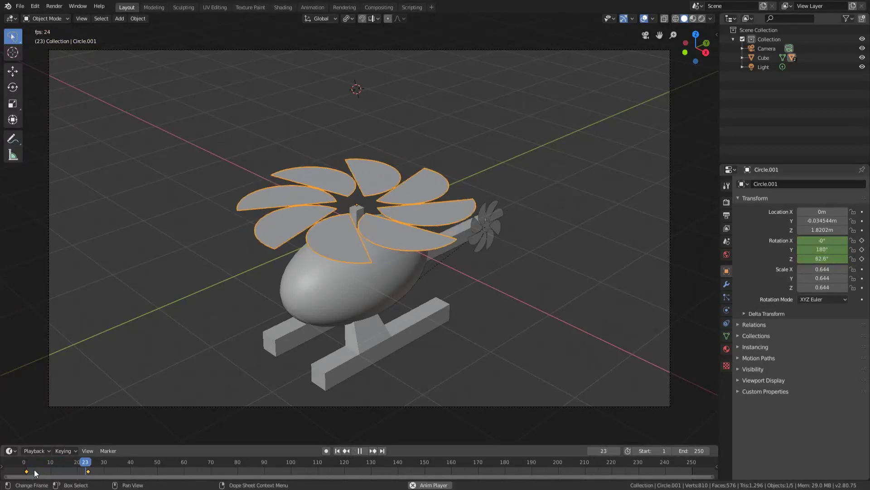
left_click(24, 464)
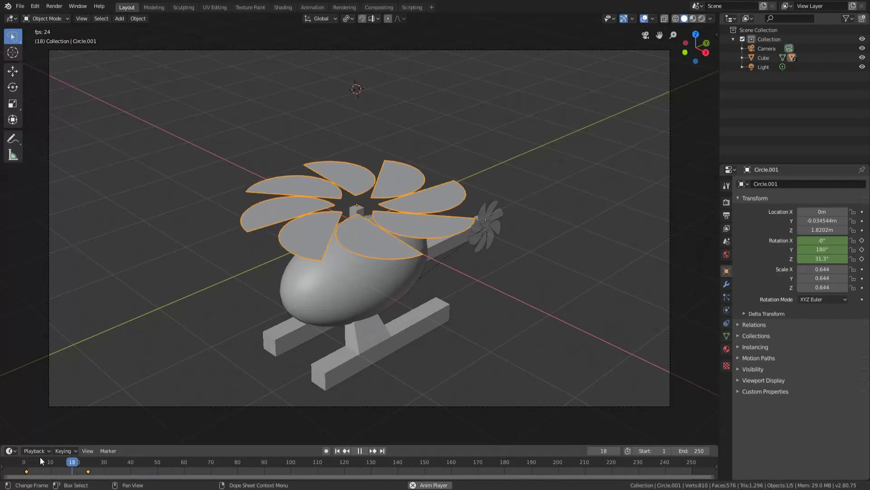
key("space")
Step: Raise the frame-24 Z rotation to 1440° and keyframe it
left_click(818, 259)
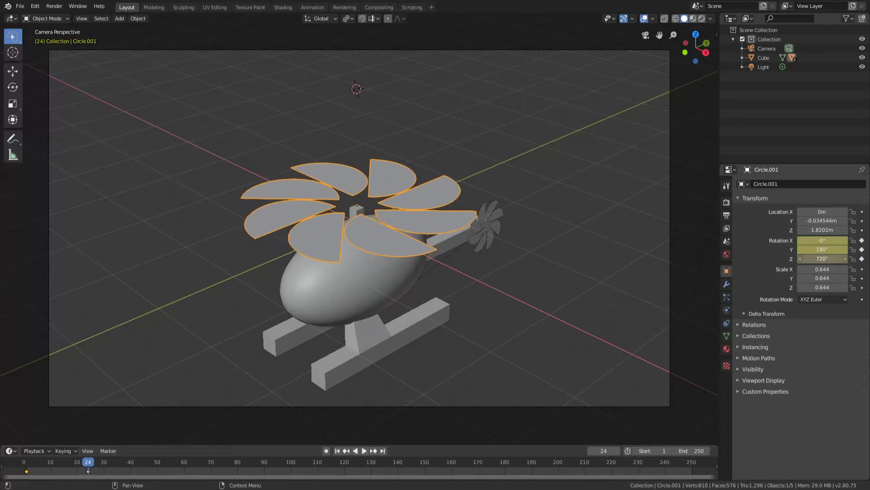
type("720d+120")
key("Return")
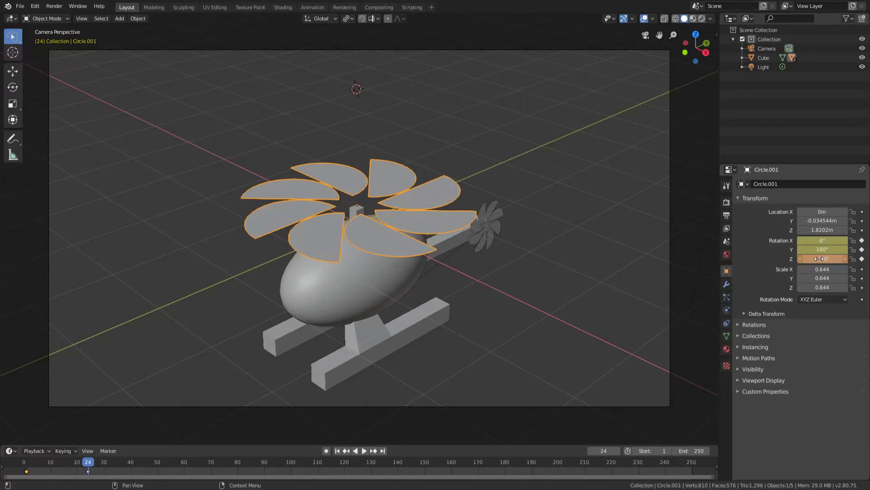
key("i")
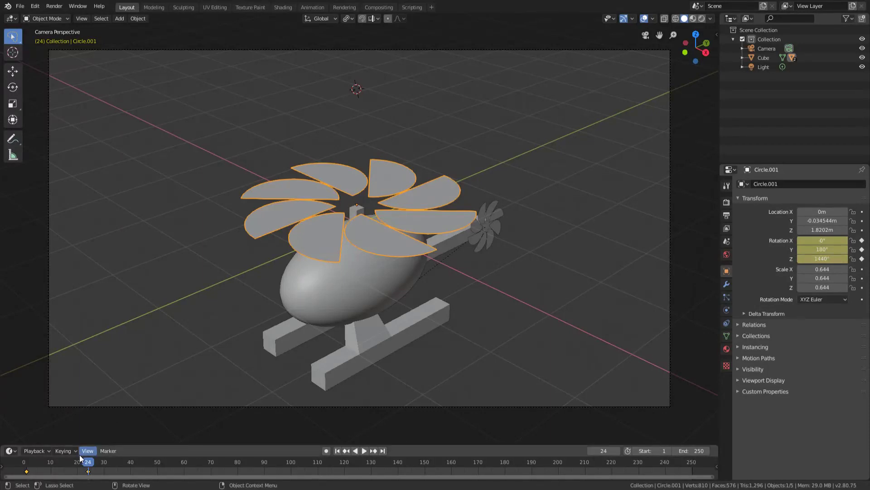
Step: Play the faster spin from the start, then reselect the rotor blades
key("space")
key("a")
key("alt+a")
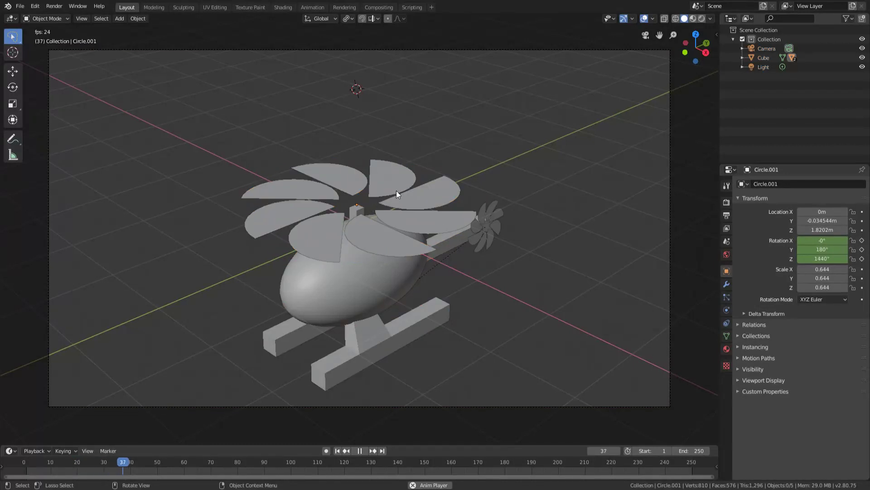
left_click(21, 460)
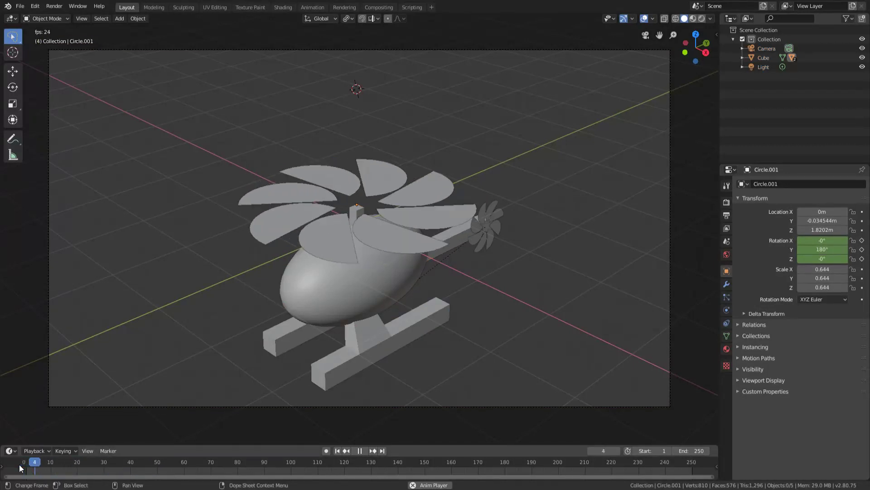
key("space")
left_click(426, 239)
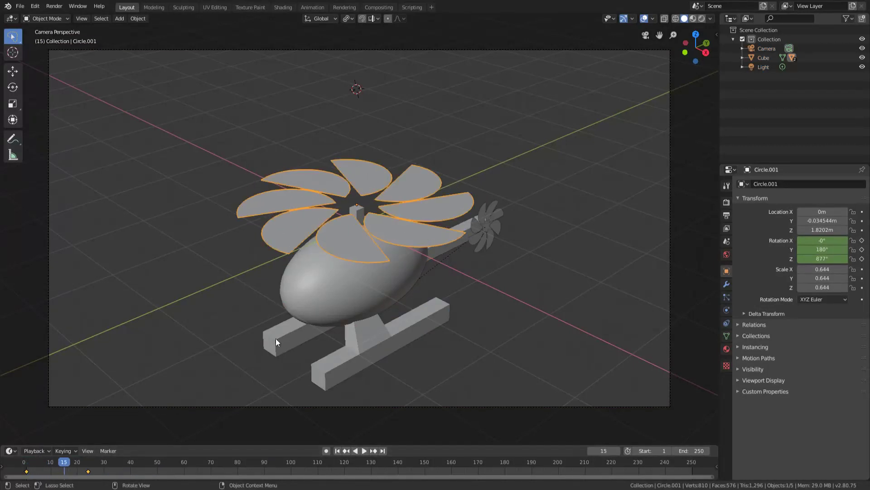
Step: At frame 24, double the Z rotation to 2880° with *2
left_click_drag(82, 463, 88, 467)
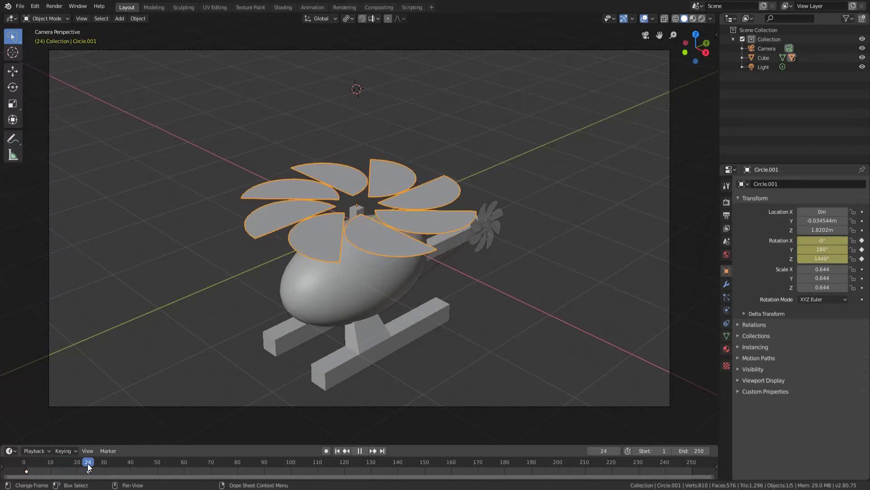
left_click(823, 258)
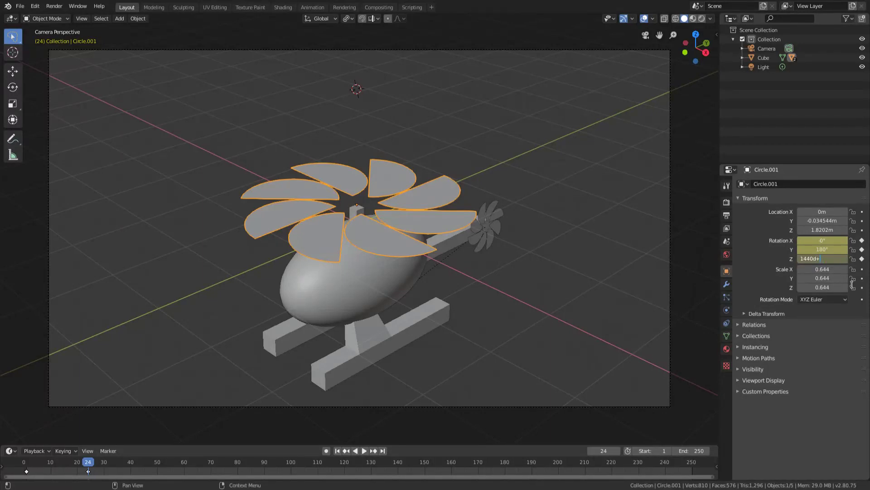
type("*2")
key("Return")
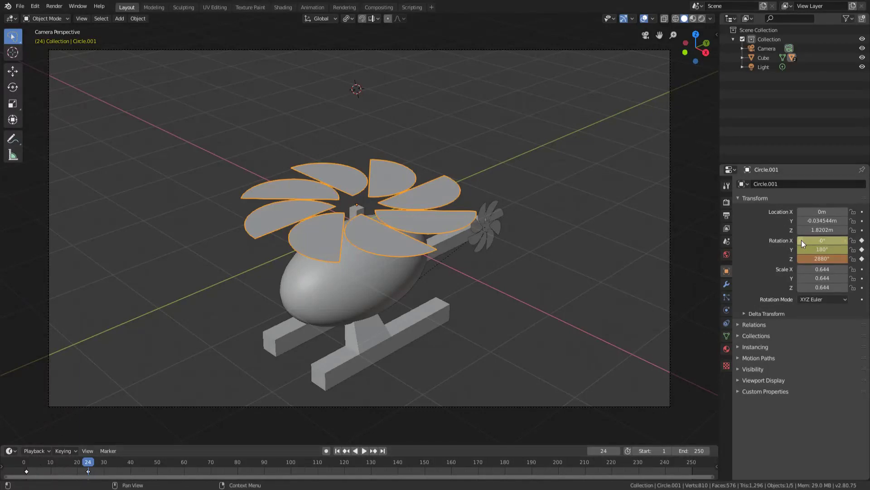
Step: Play the animation from the start to check the rotor speed
key("shift+Left")
key("space")
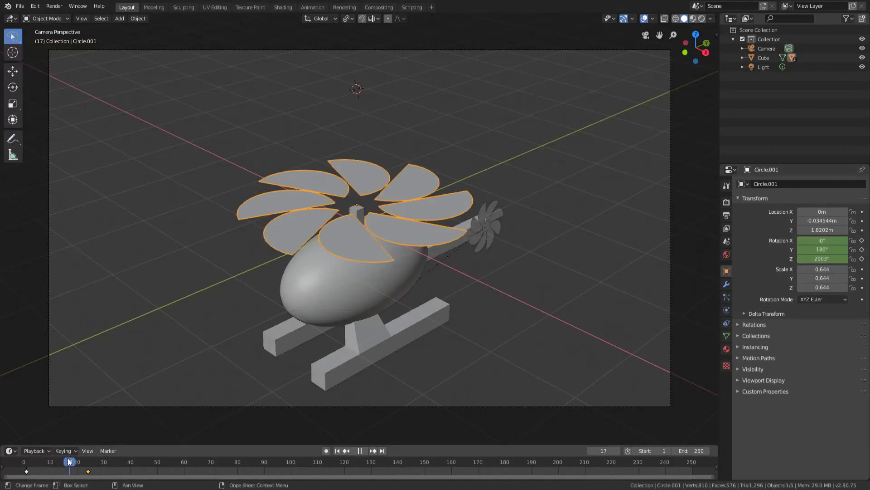
key("space")
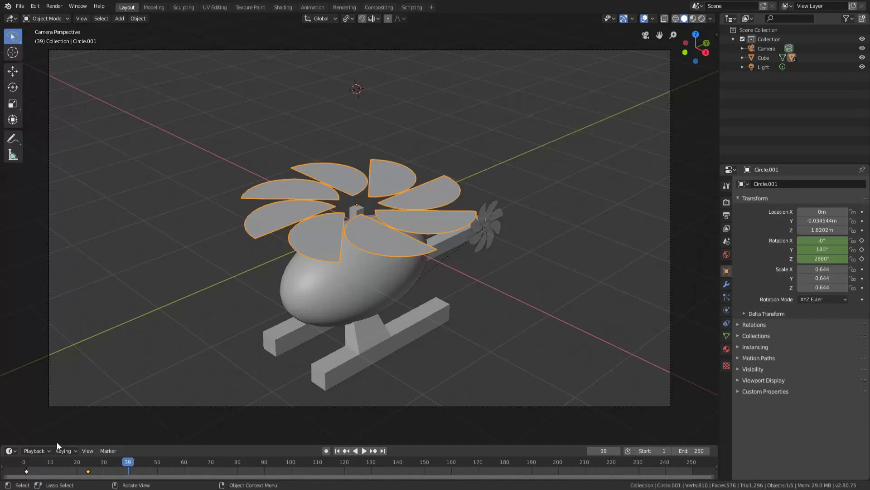
left_click_drag(90, 472, 33, 467)
key("space")
key("space")
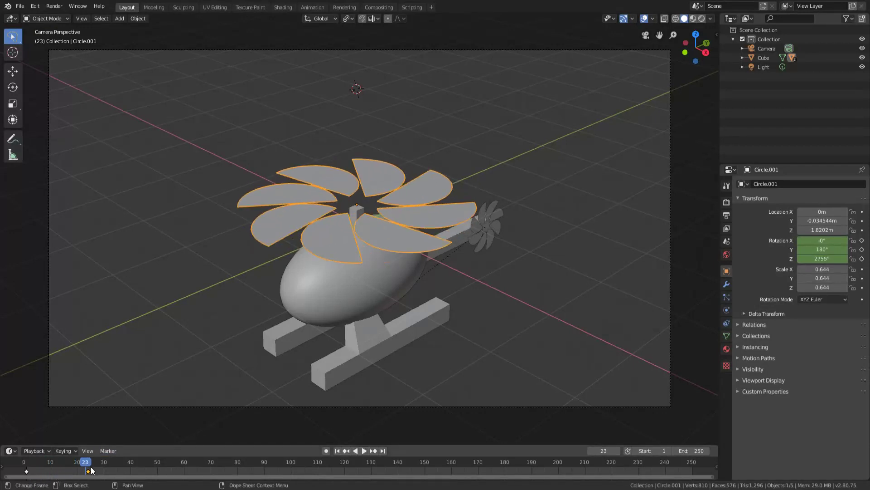
Step: Double the frame-24 Z rotation again to 5760° and keyframe it
left_click(91, 469)
left_click(88, 468)
left_click(822, 259)
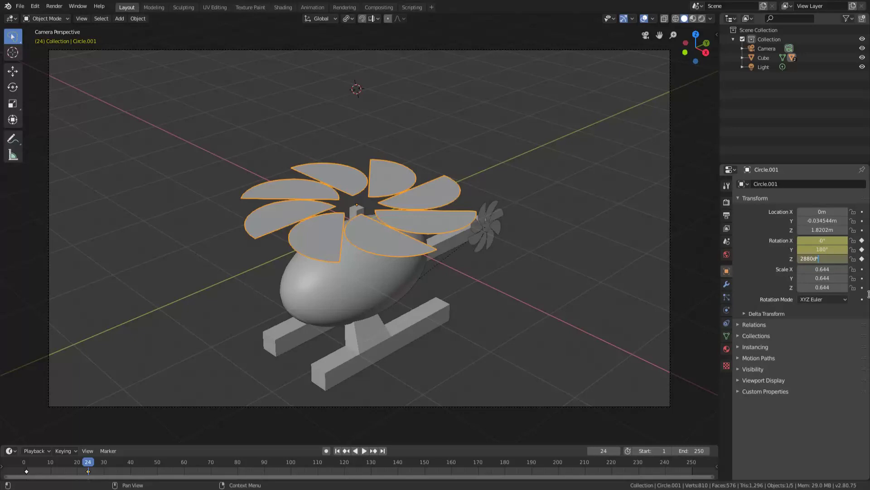
type("*2")
key("Return")
key("i")
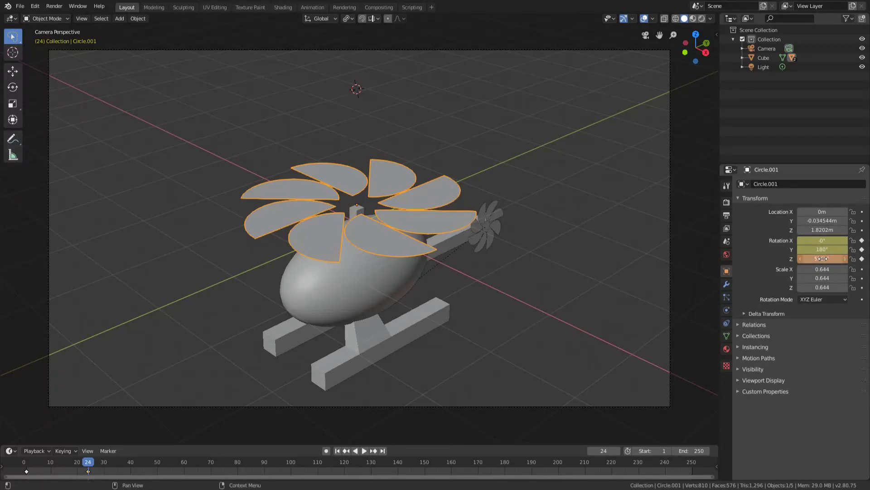
Step: Play the animation, deselect the blades, and stop playback
key("space")
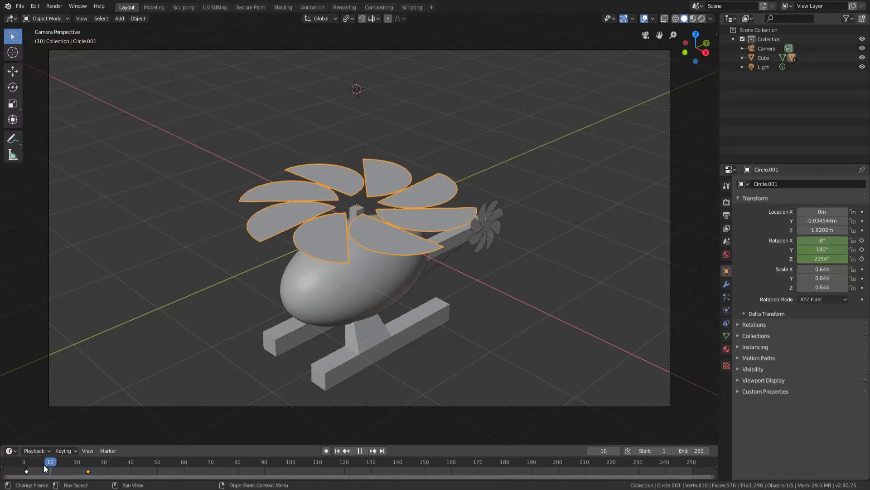
left_click(43, 464)
left_click(116, 404)
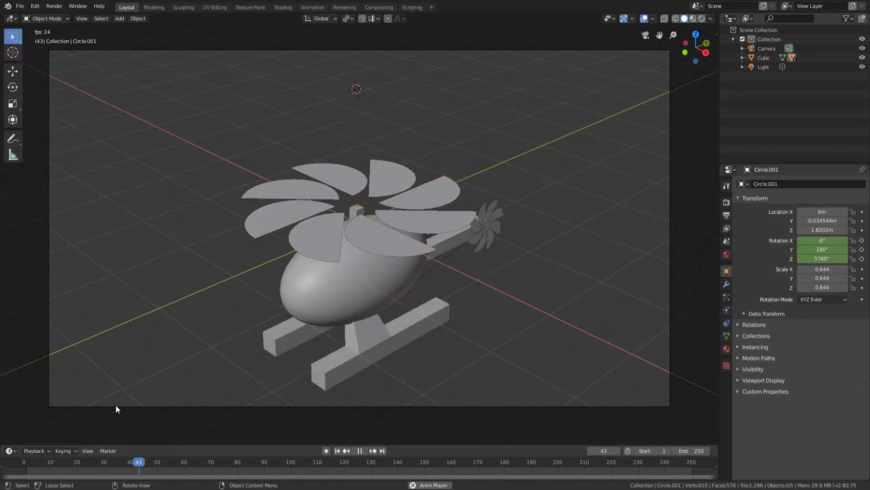
key("Escape")
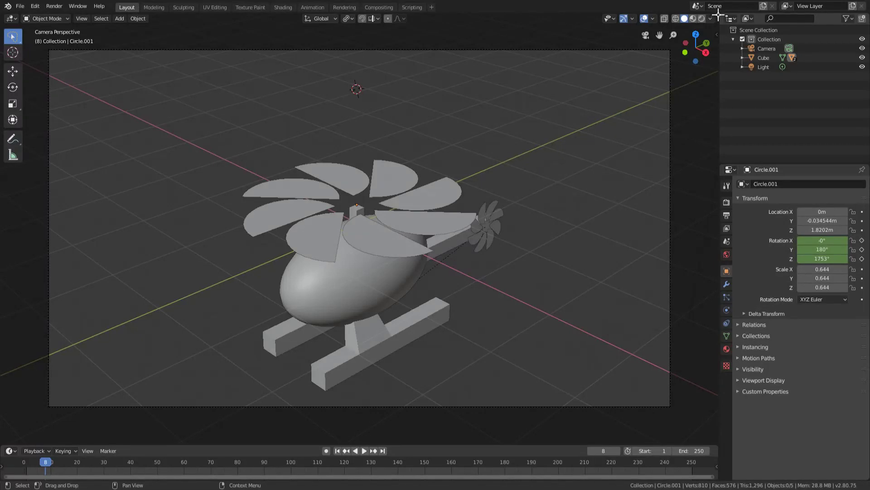
Step: Split the viewport from its top-right corner and switch the right area to Graph Editor
left_click_drag(714, 15, 379, 109)
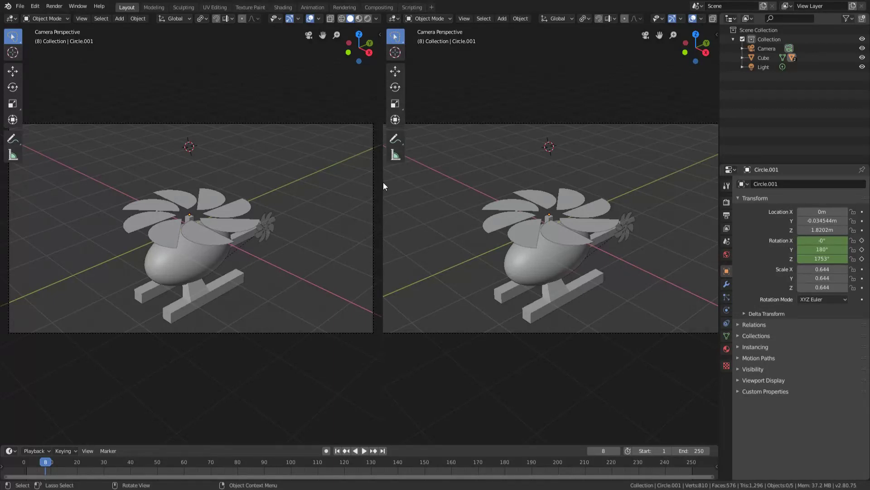
left_click(394, 18)
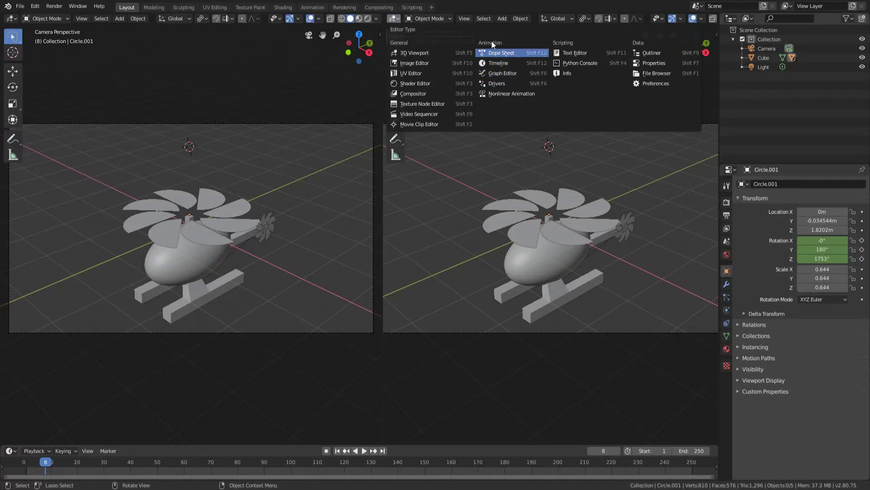
left_click(500, 75)
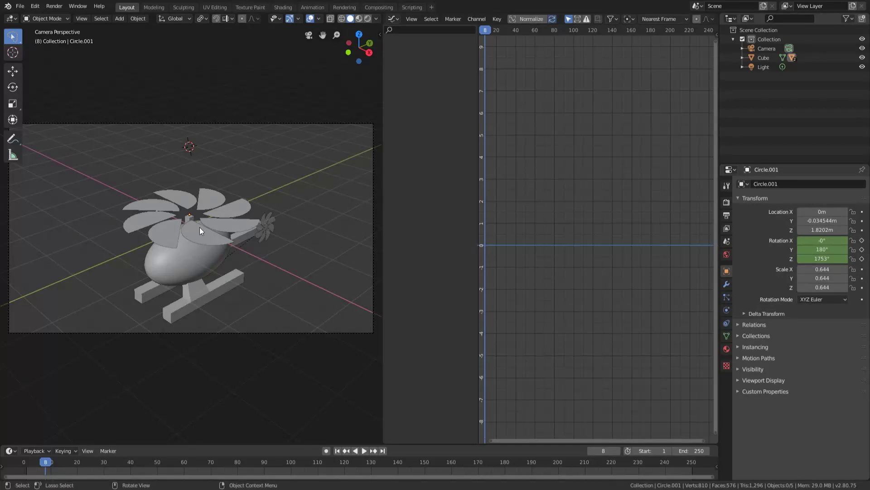
Step: Select the rotor blades and frame their normalized rotation curves in the Graph Editor
left_click(224, 209)
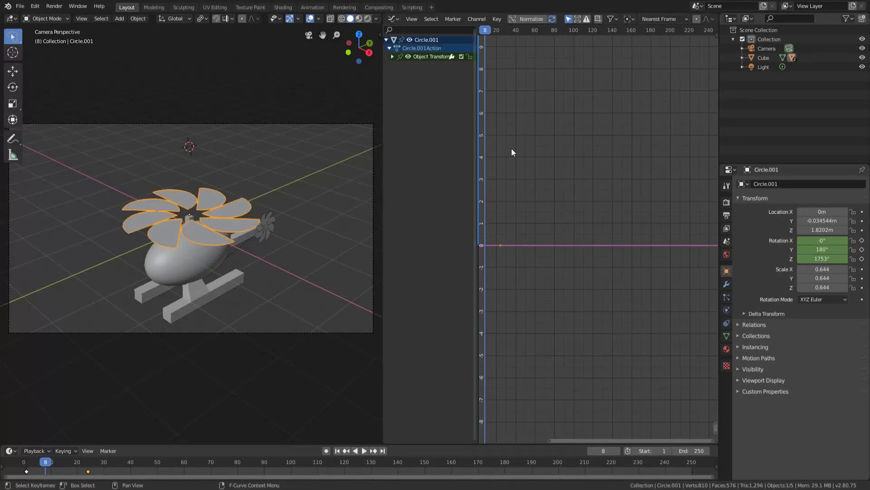
middle_click_drag(510, 152, 502, 126, "ctrl")
scroll(503, 124, "down", 2)
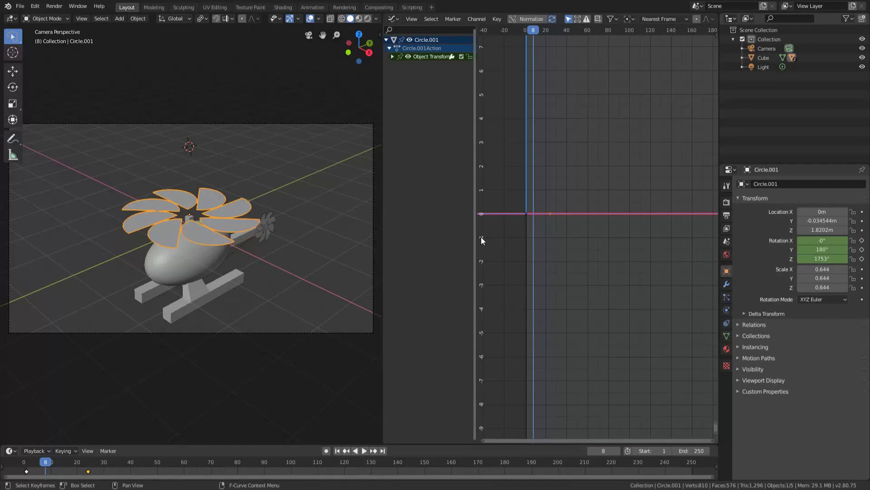
left_click(526, 19)
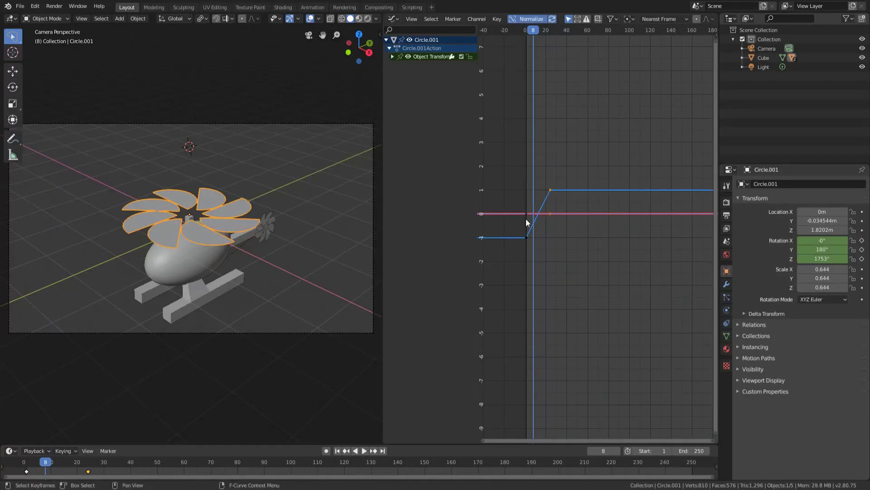
scroll(559, 245, "up", 3)
scroll(546, 245, "up", 4)
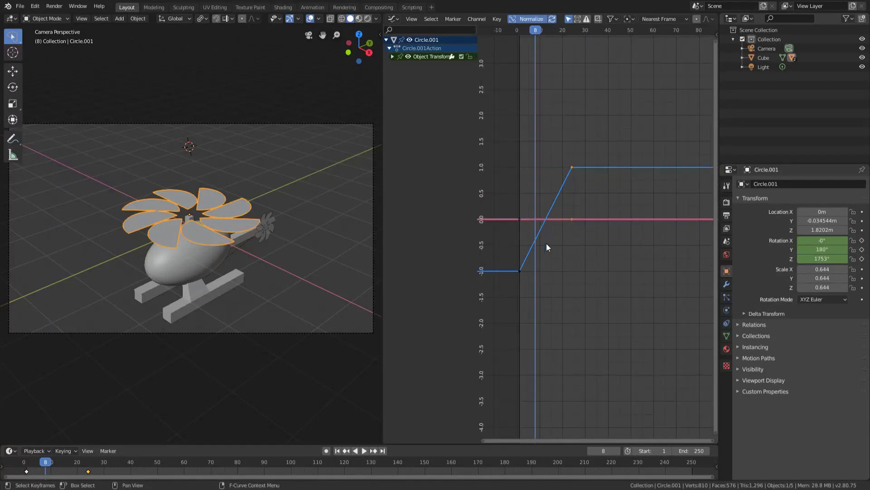
middle_click_drag(573, 210, 587, 228)
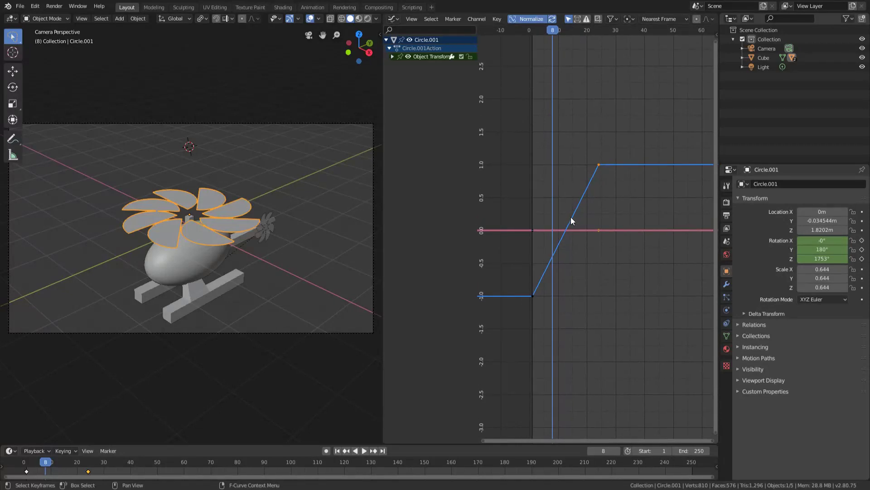
Step: Expand Object Transforms, select the Z Euler Rotation channel, and select all its keyframes
left_click(393, 56)
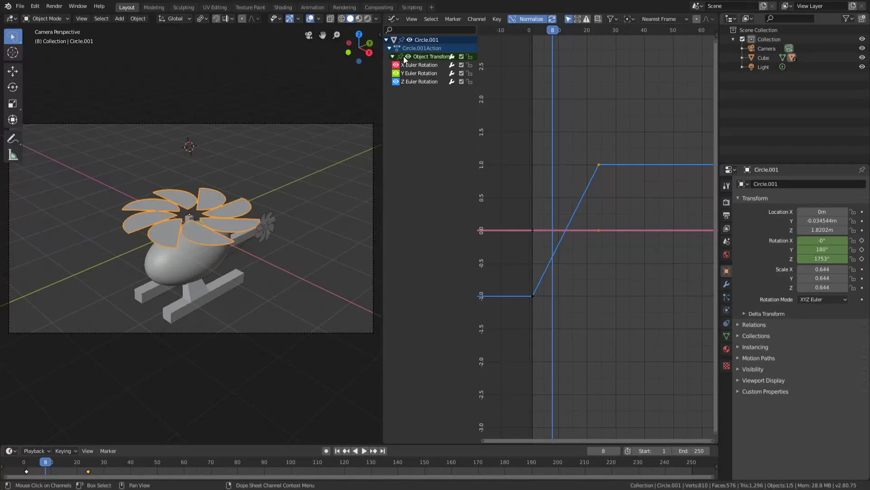
left_click(418, 82)
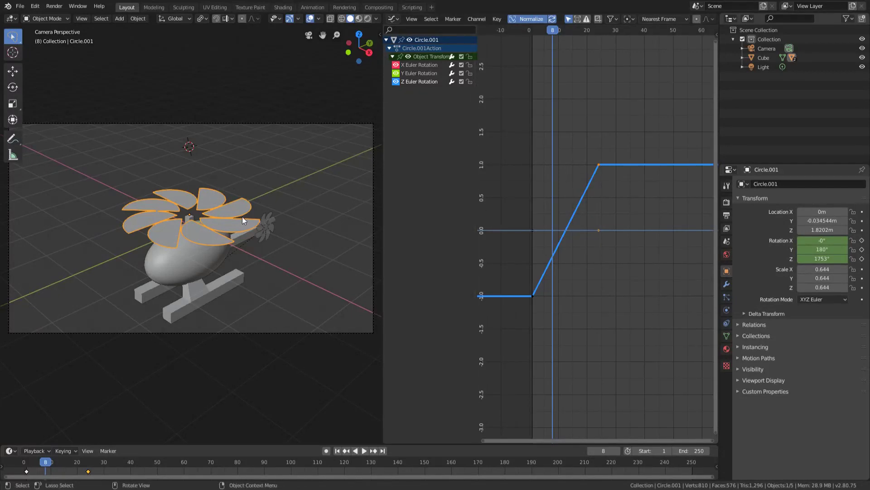
key("r")
key("Escape")
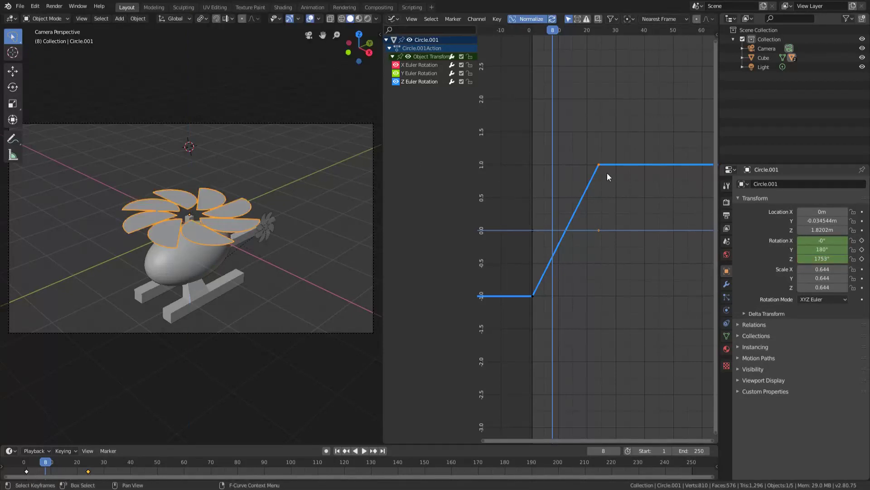
key("alt+a")
key("a")
Step: Add a Cycles modifier to the Z rotation curve from the sidebar's Modifiers tab
key("n")
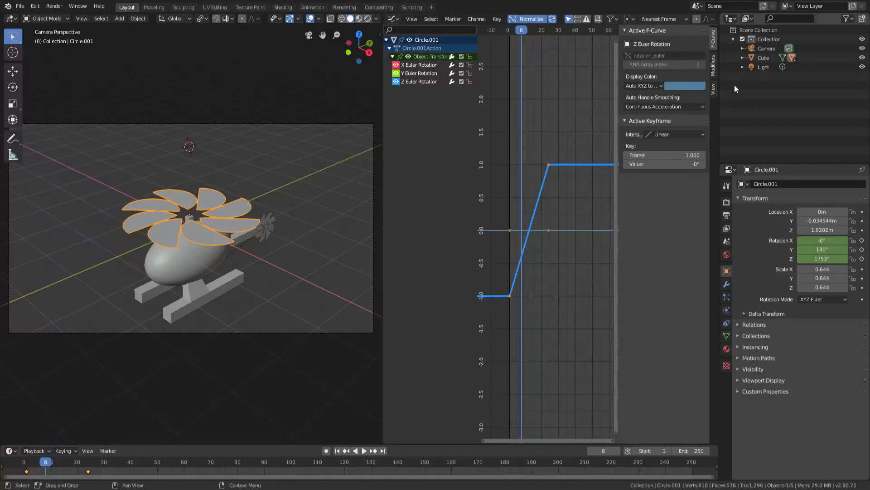
left_click(714, 64)
left_click(649, 45)
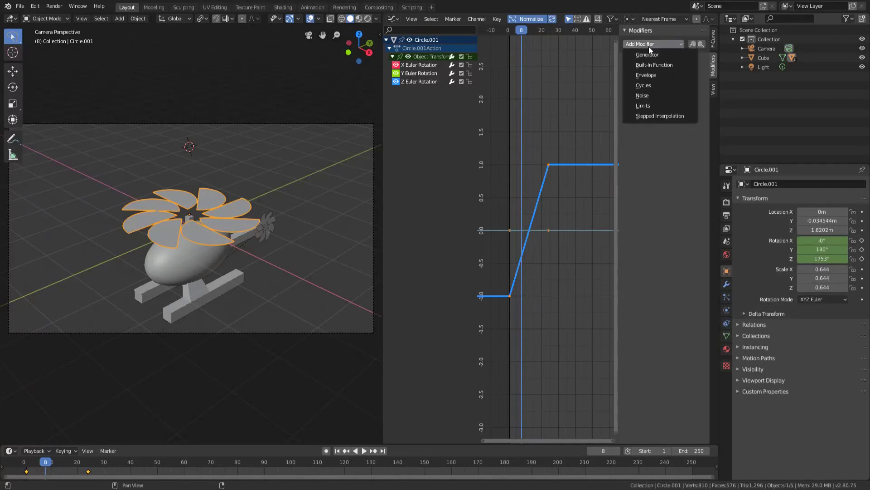
left_click(648, 85)
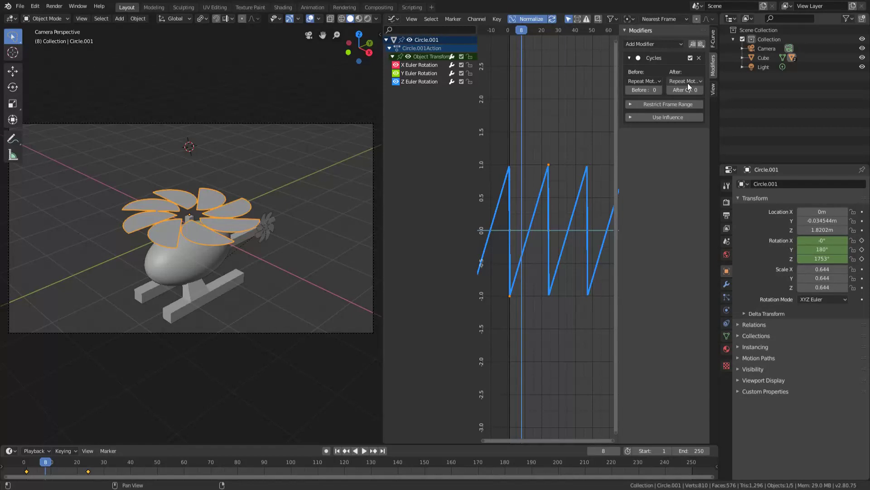
Step: Play the animation to watch the rotor keep spinning past frame 24
key("space")
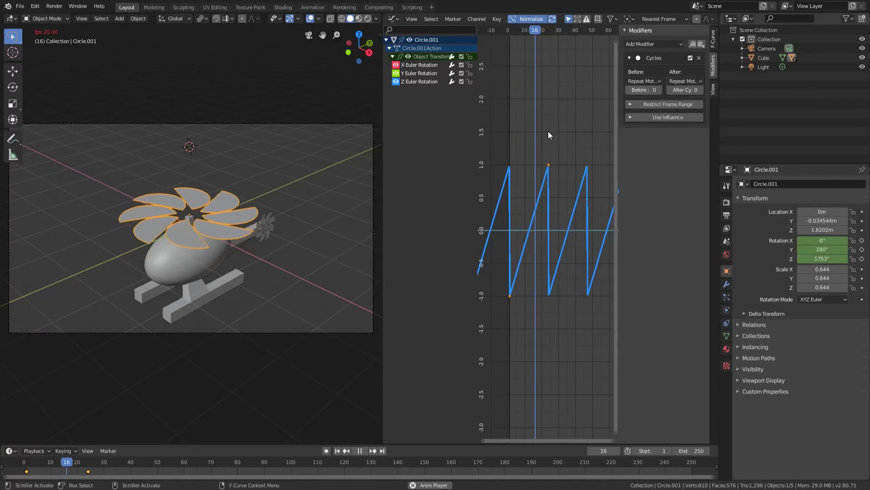
left_click(271, 159)
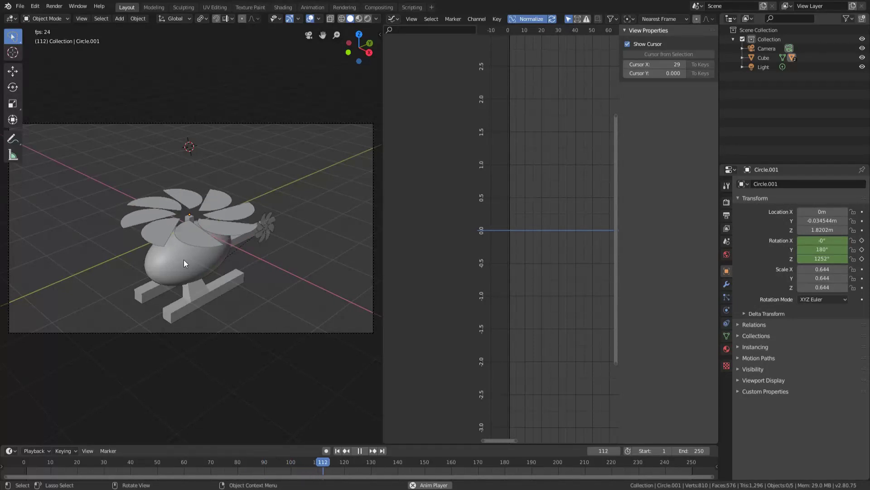
scroll(222, 227, "down", 3)
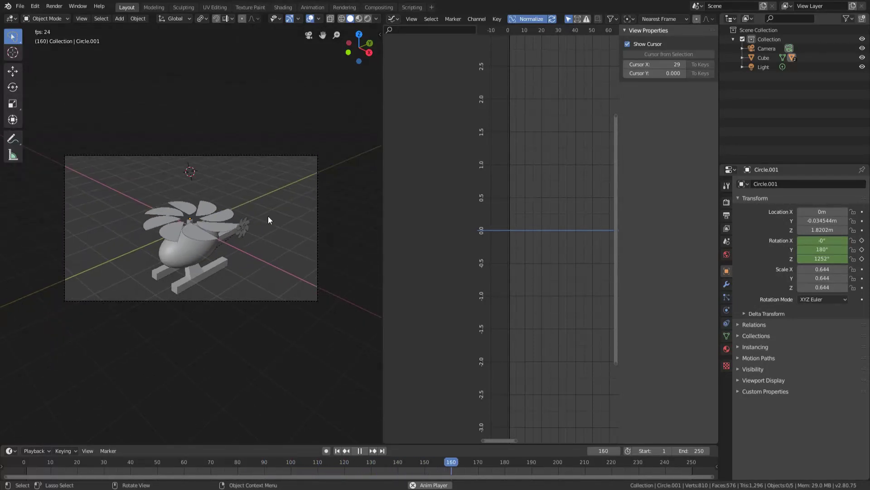
Step: Stop playback, reselect the rotor, and set Cycles Before and After to Repeat Mirrored
key("space")
left_click(229, 229)
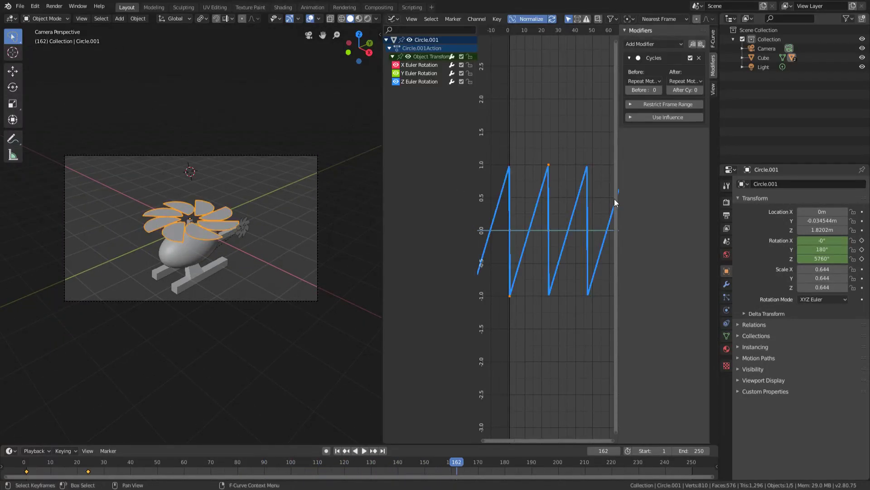
scroll(535, 226, "down", 2)
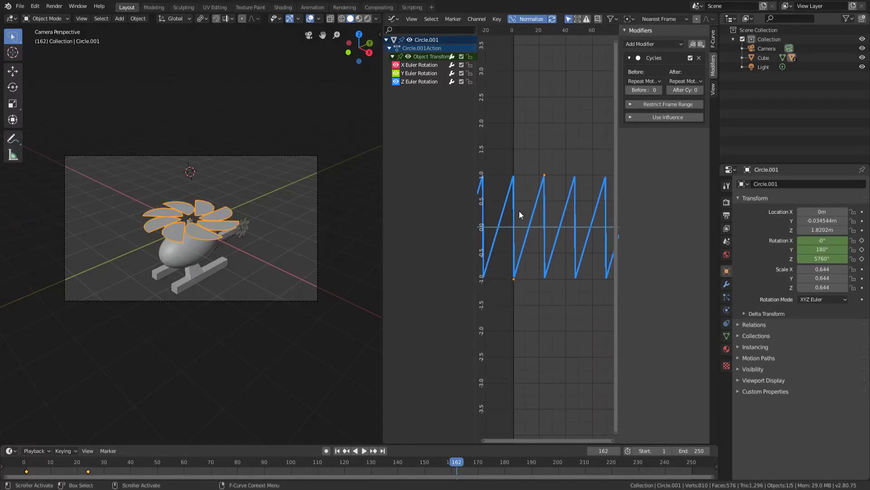
scroll(517, 209, "up", 2)
scroll(514, 189, "up", 1)
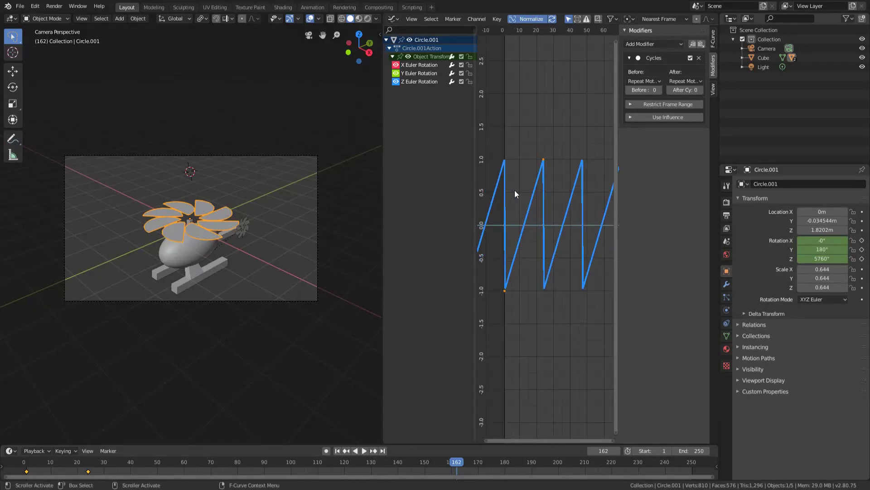
left_click(676, 78)
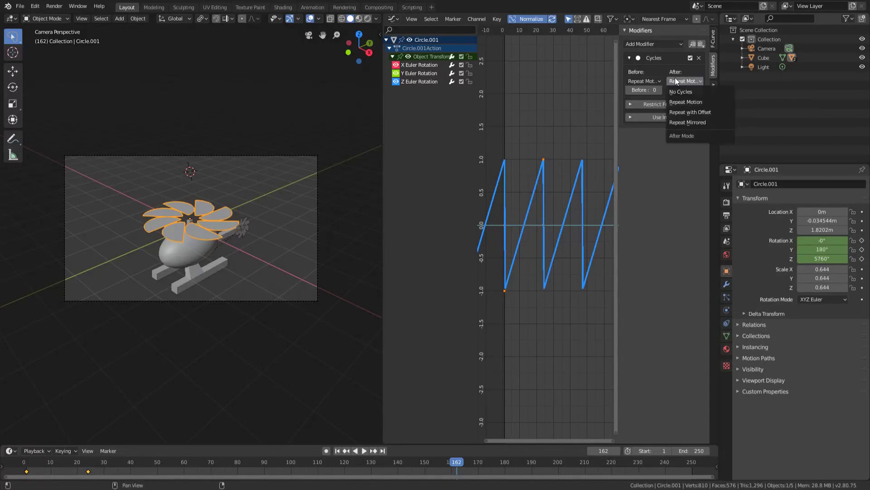
left_click(684, 121)
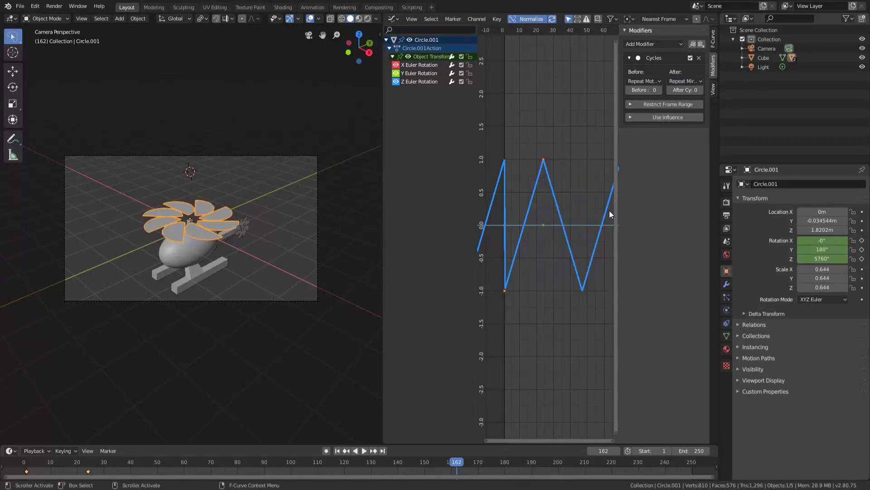
middle_click_drag(609, 210, 575, 204)
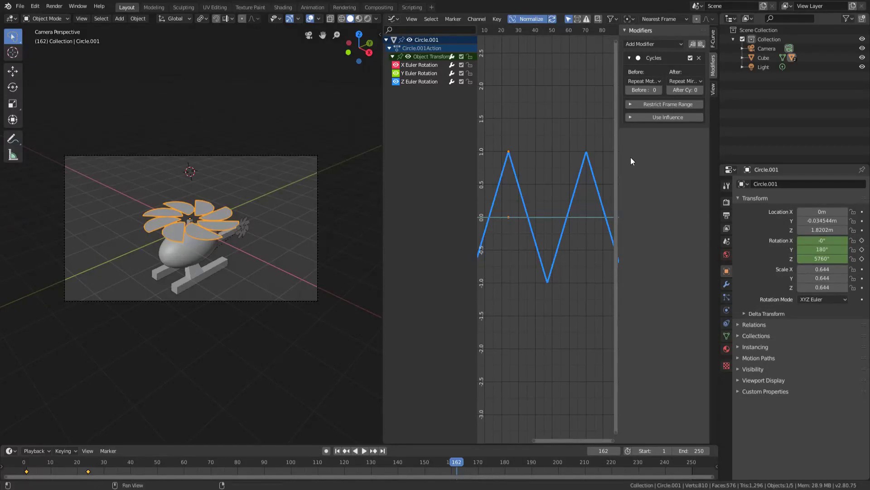
left_click(651, 81)
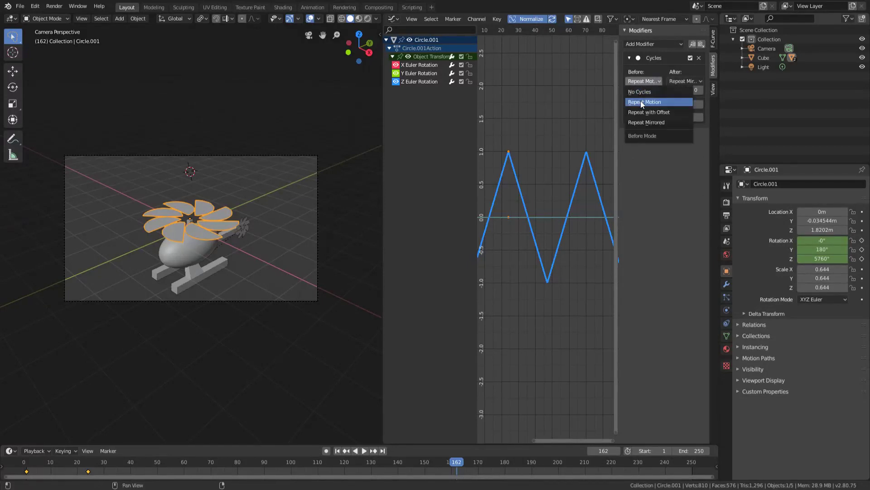
left_click(654, 123)
Step: Change Cycles Before and After to Repeat Motion and zoom in on the sawtooth curve
scroll(615, 131, "left", 5, "ctrl")
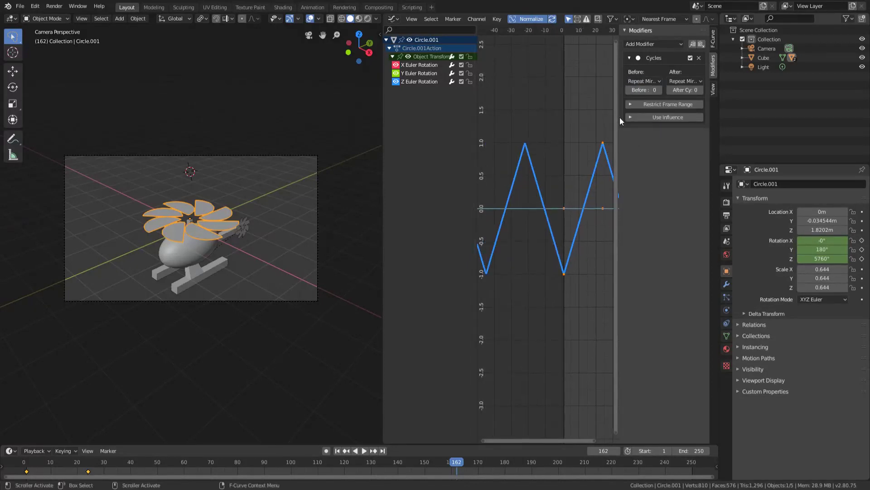
left_click(649, 81)
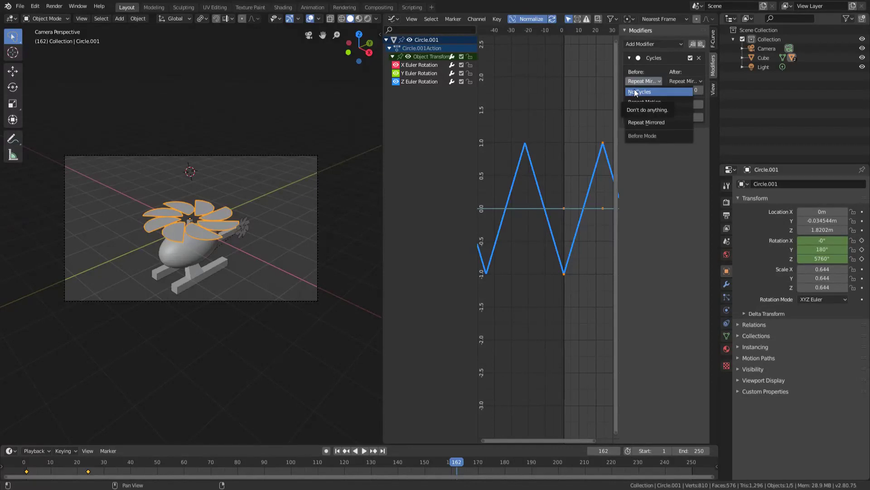
left_click(646, 102)
left_click(683, 80)
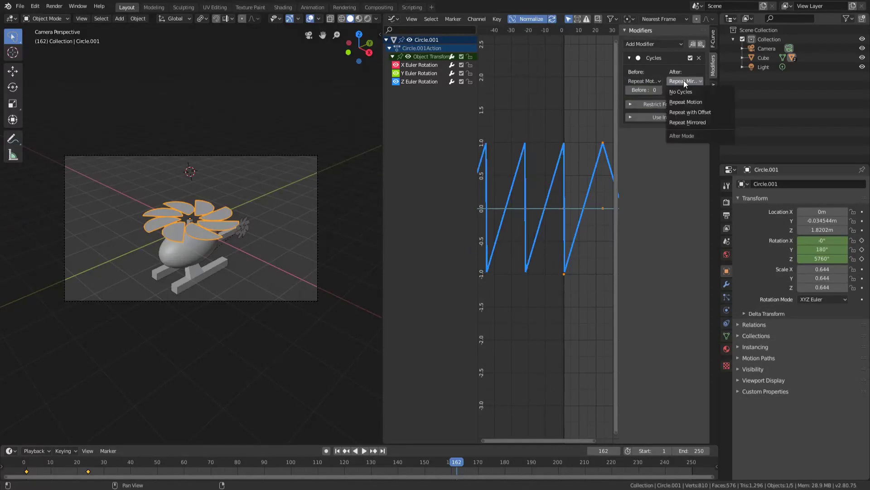
left_click(685, 105)
scroll(563, 157, "down", 8)
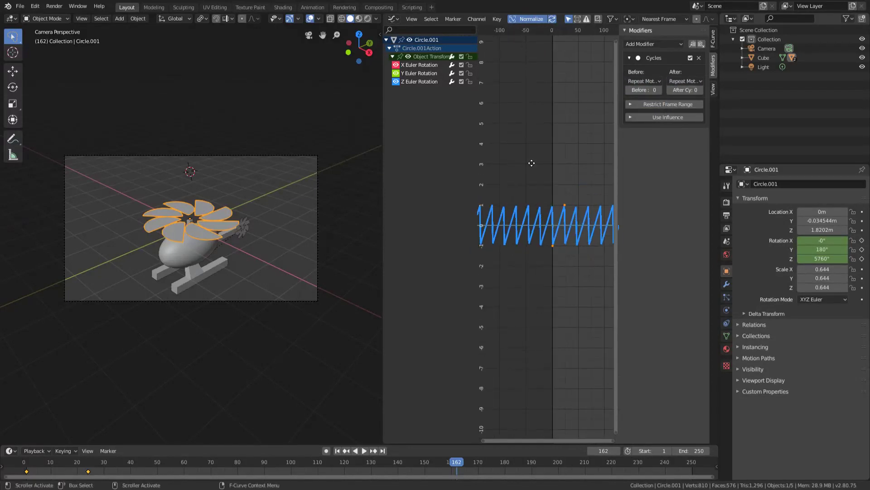
middle_click_drag(543, 179, 553, 249, "ctrl")
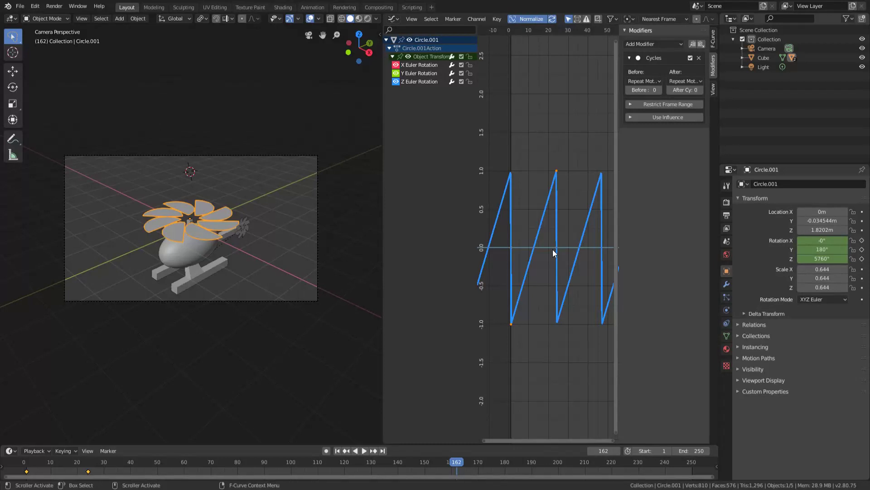
scroll(553, 250, "up", 2)
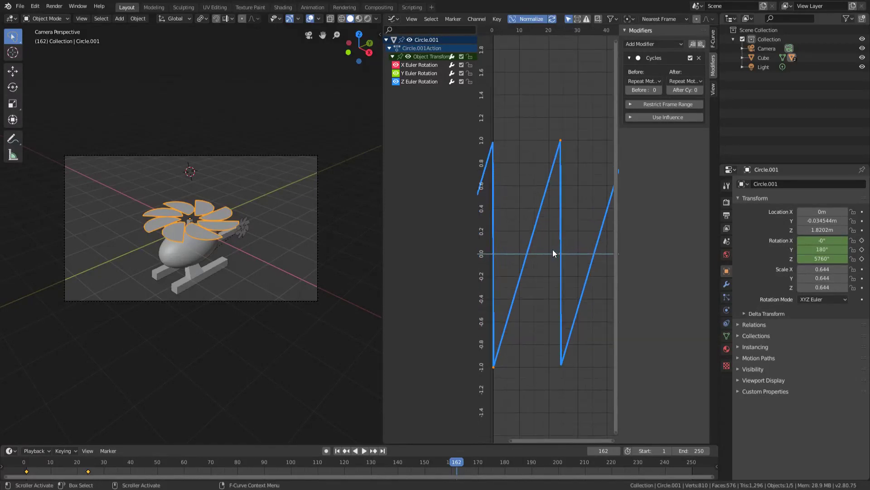